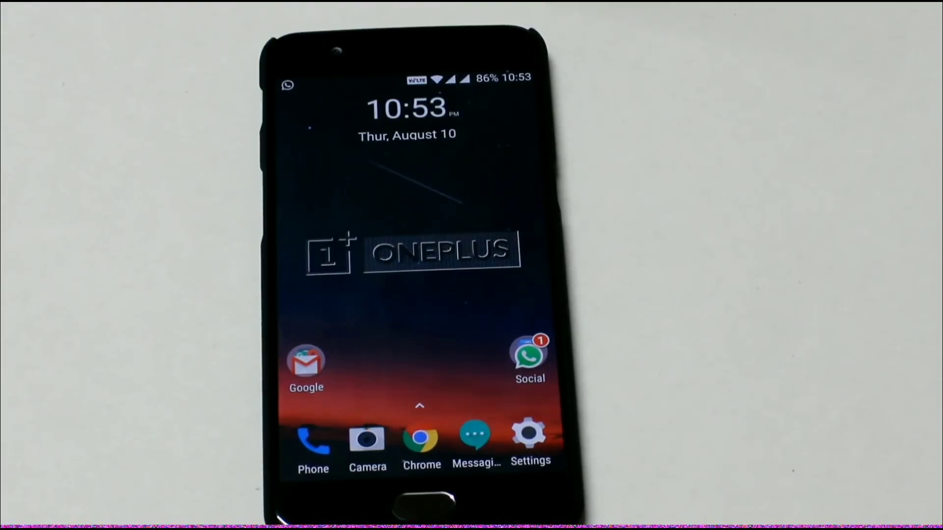
Wake the dimmed screen while viewing About phone with OxygenOS 4.5.8 on ONEPLUS A5000.
click(316, 306)
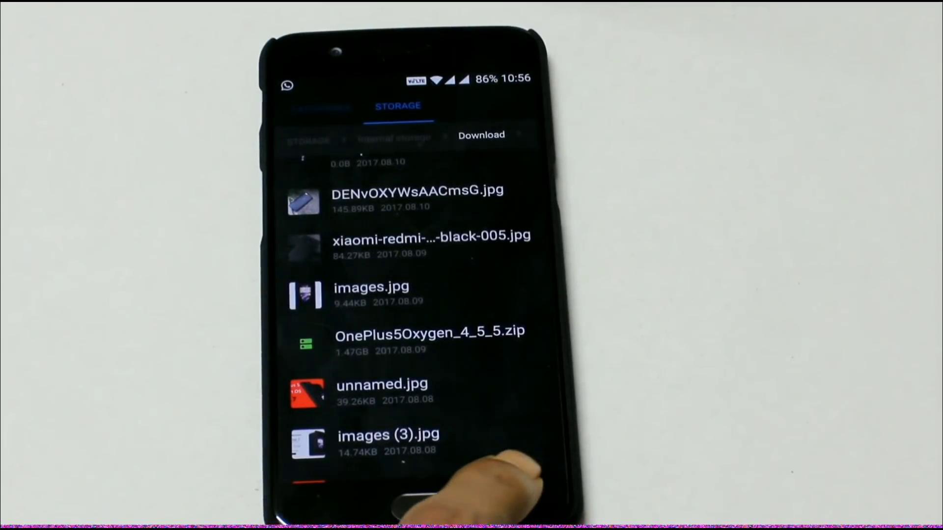
Leave the Download folder, check developer options, and return to the home screen.
key(Escape)
key(Escape)
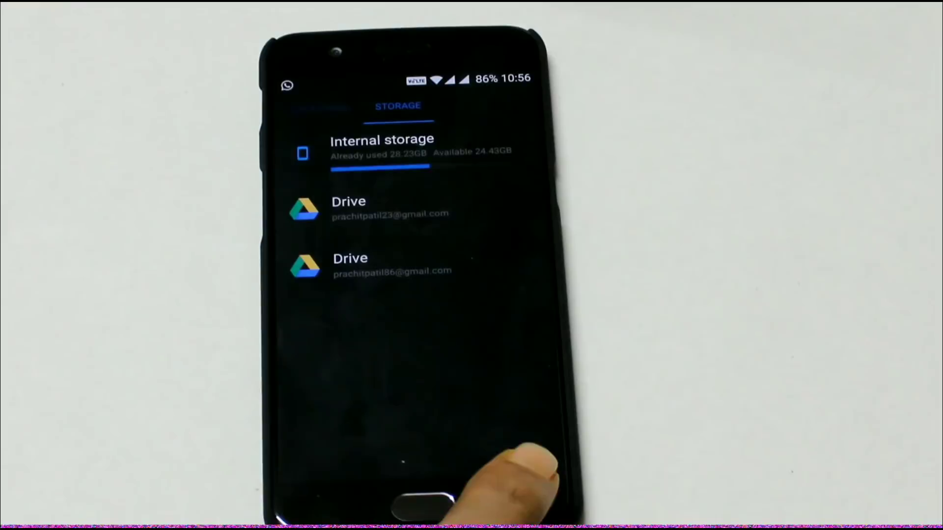
key(Escape)
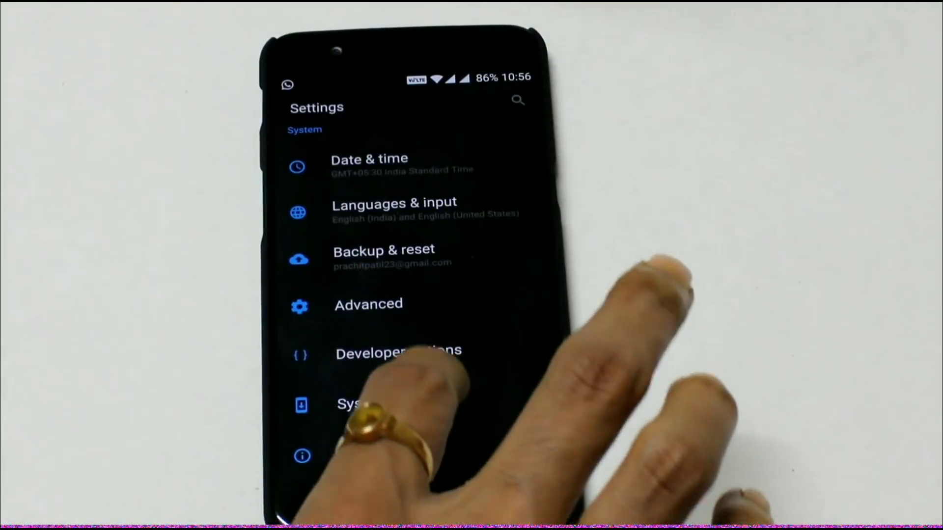
click(353, 355)
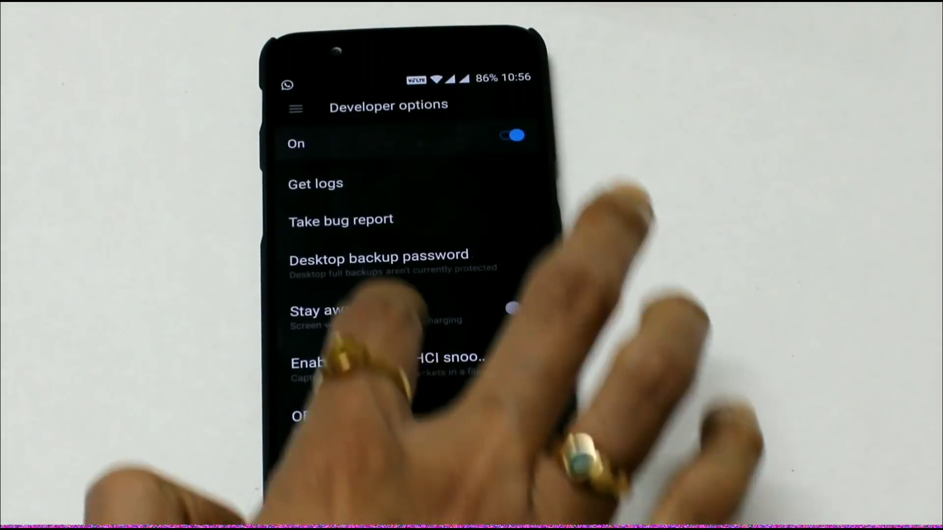
scroll(408, 294, down, 5)
scroll(458, 221, down, 1)
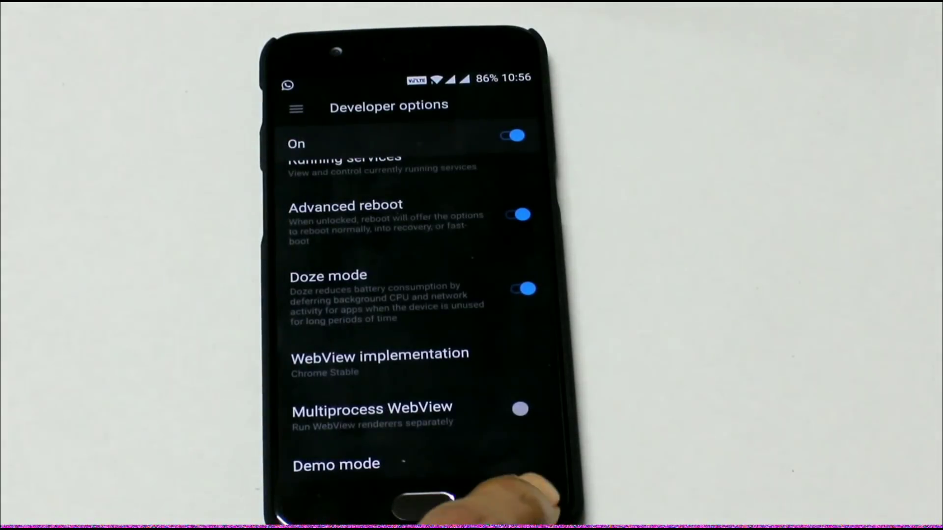
click(516, 505)
click(413, 507)
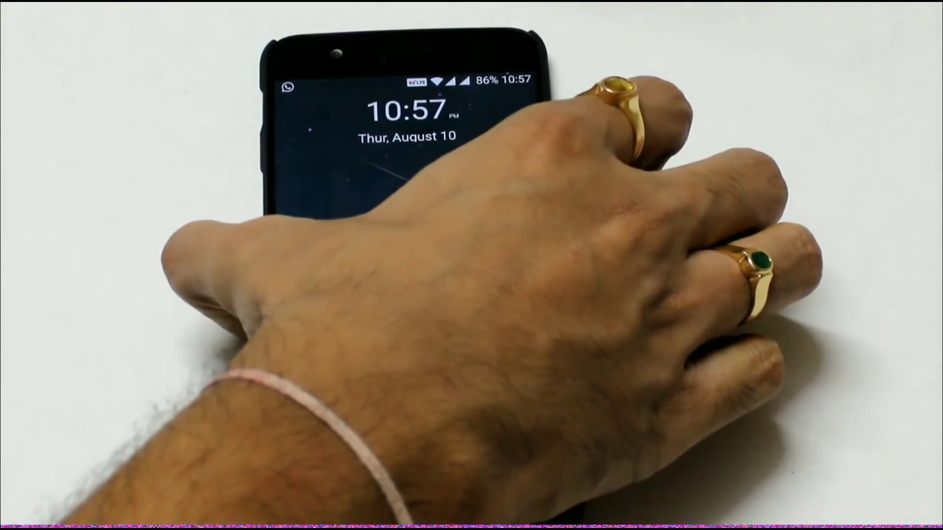
Restart the phone from the power menu so it reboots to the OnePlus logo.
key(XF86PowerOff)
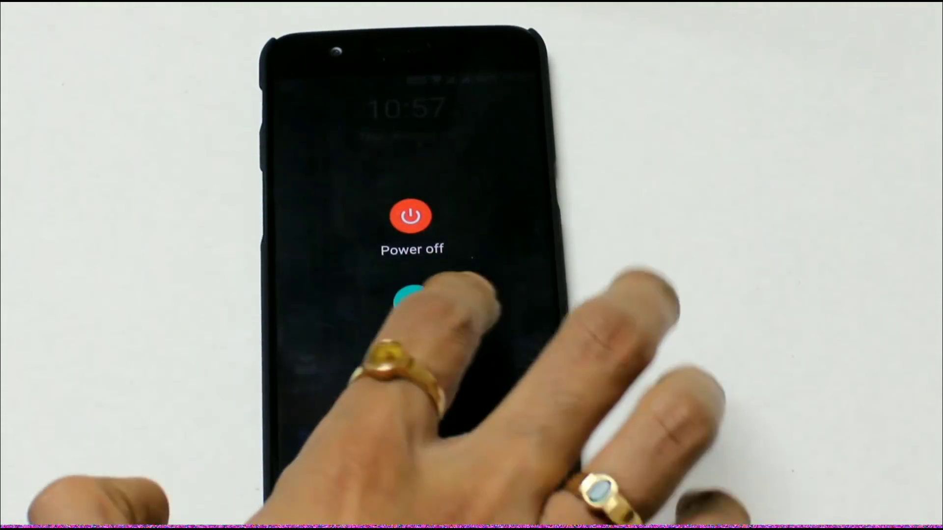
click(410, 297)
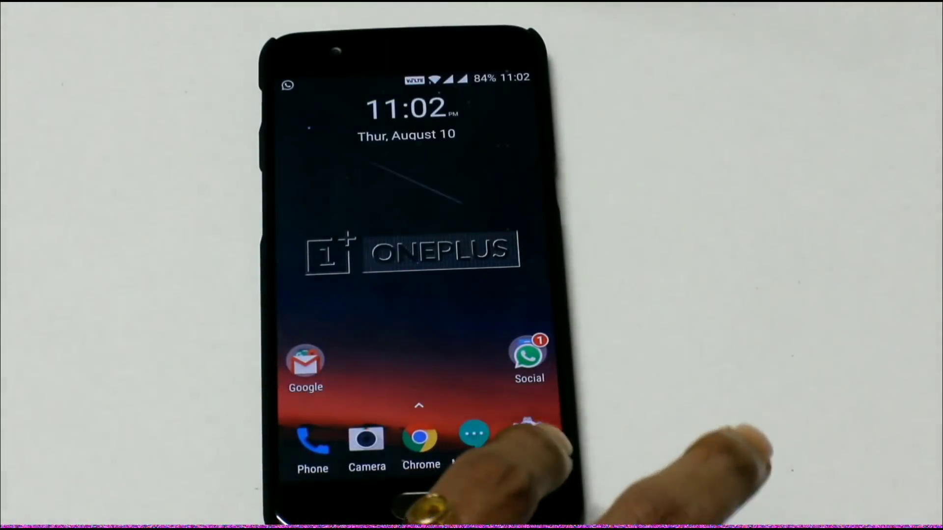
Show About phone listing ONEPLUS A5000 on OxygenOS version 4.5.5.
click(530, 437)
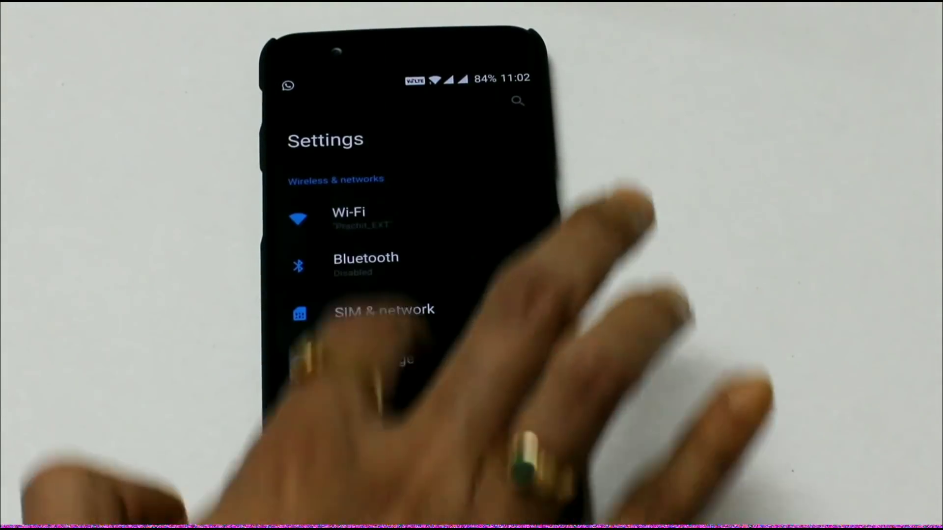
scroll(406, 295, down, 5)
scroll(405, 295, down, 5)
scroll(405, 294, down, 5)
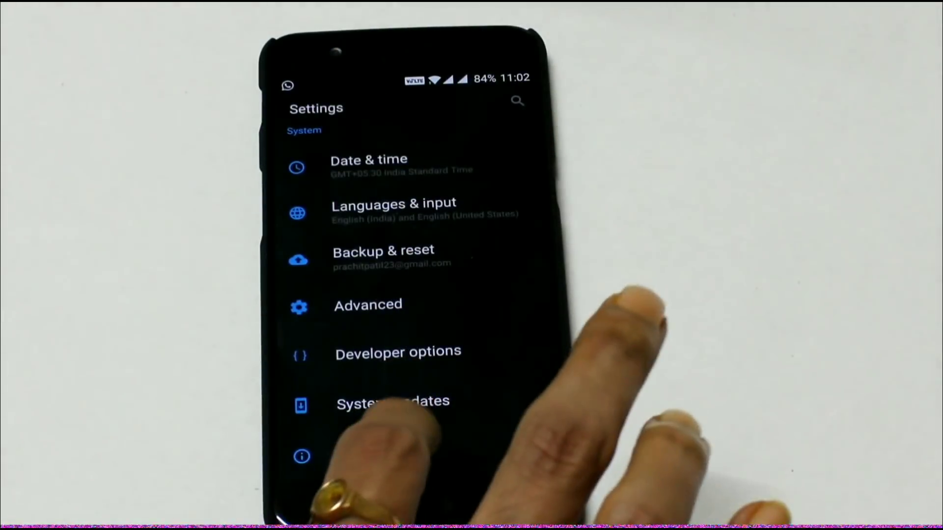
click(369, 453)
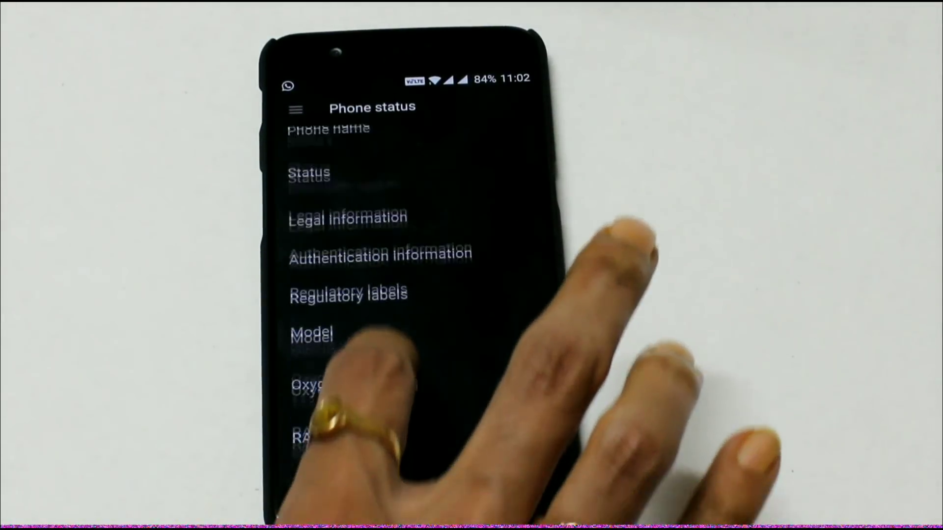
scroll(369, 353, down, 2)
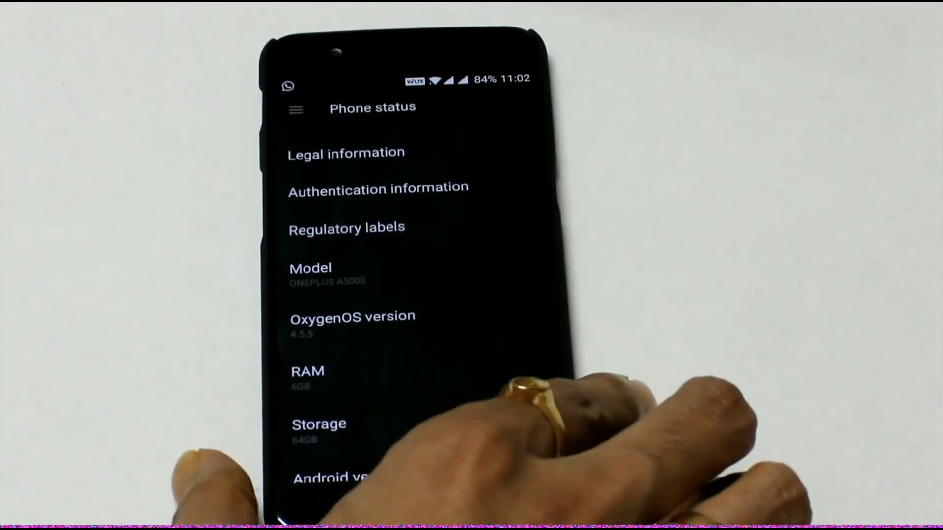